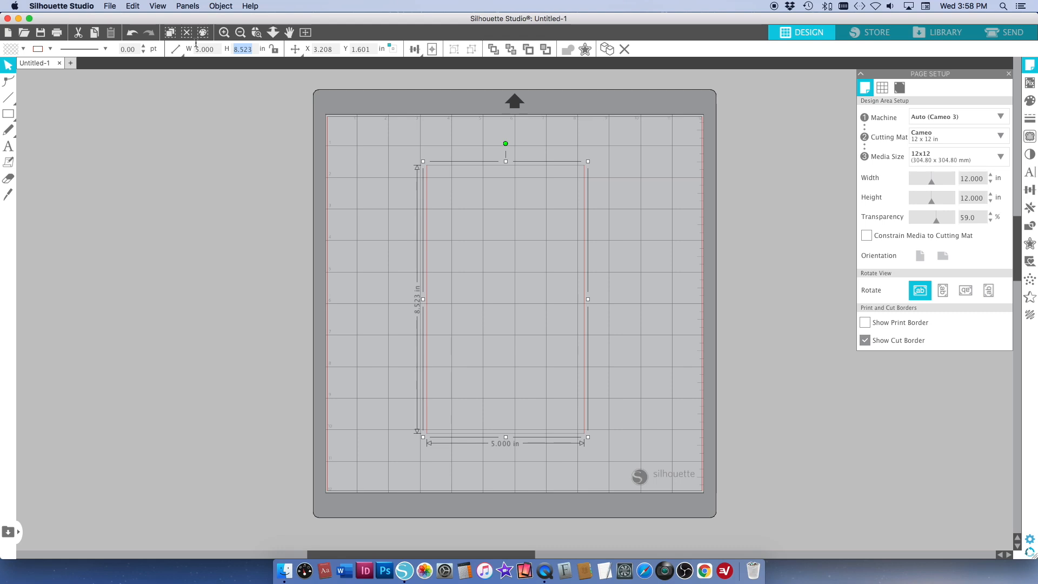
Set the rectangle's height to 8.255 in and fill it with white
text(5)
key(Return)
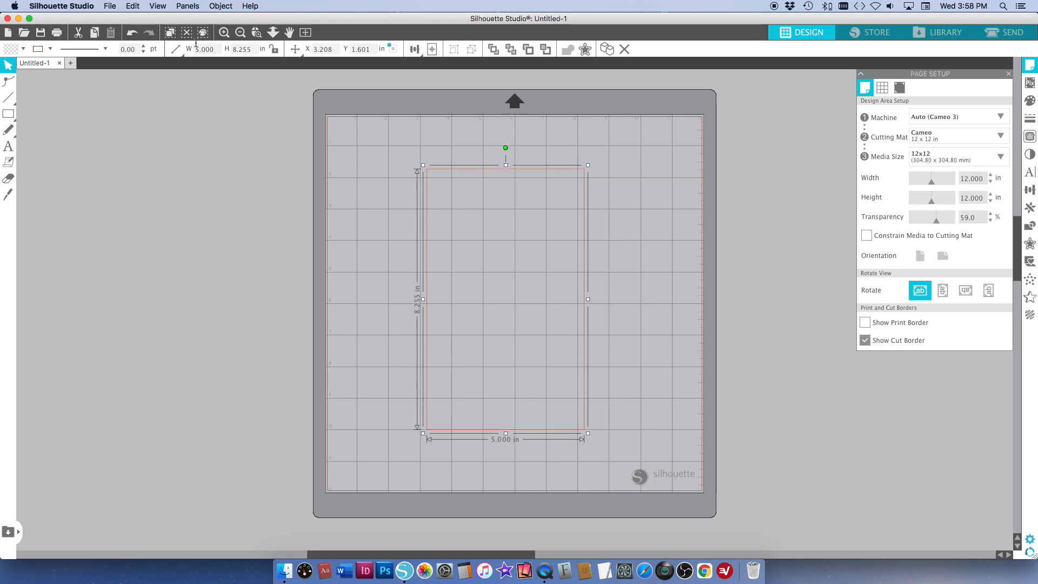
click(21, 49)
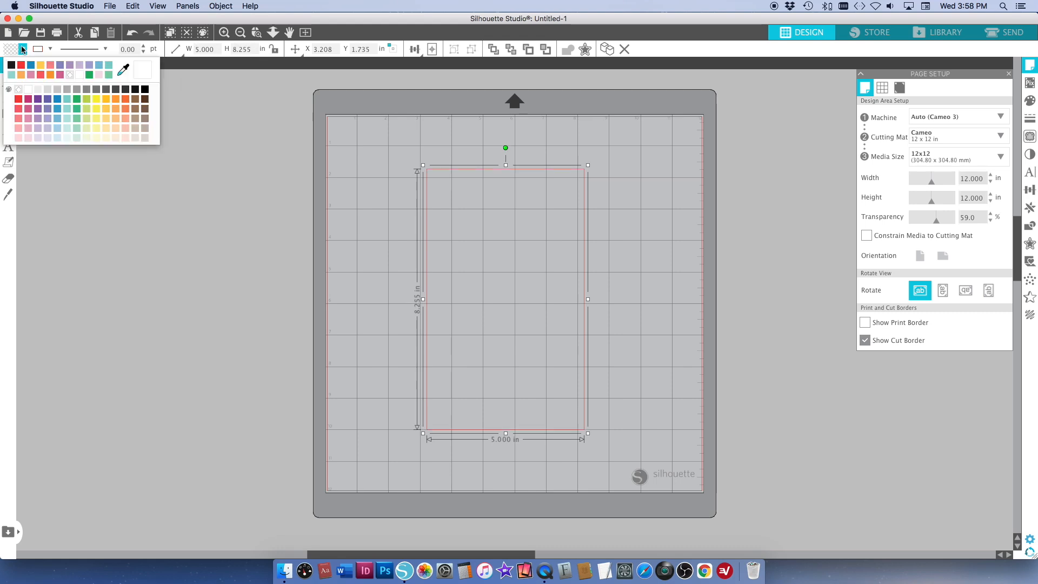
click(80, 78)
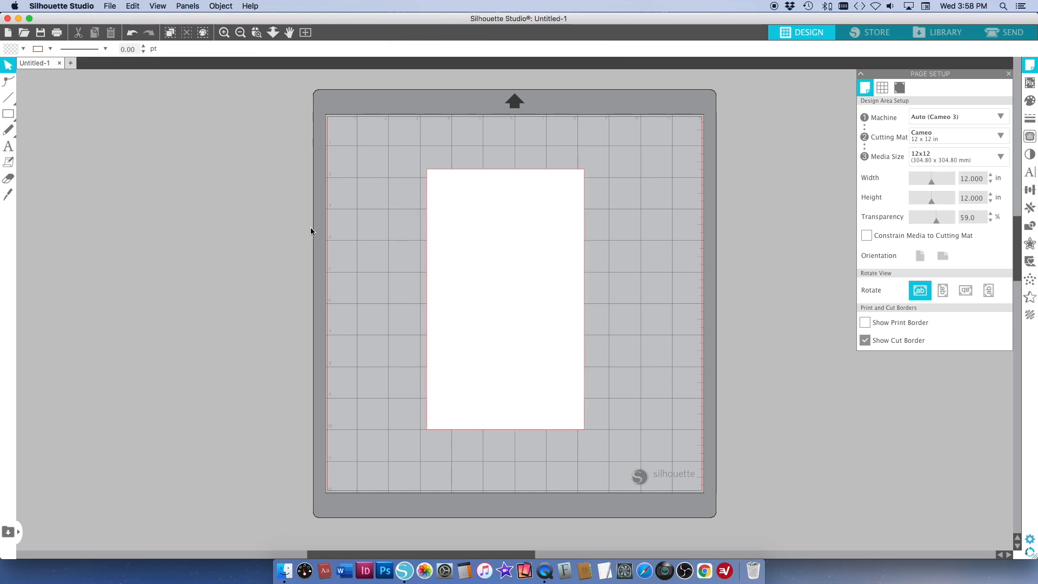
Move the white rectangle mostly off the mat and add the two-line text "Naughty / or nice?" in the cleared area
drag(514, 257, 280, 227)
click(430, 242)
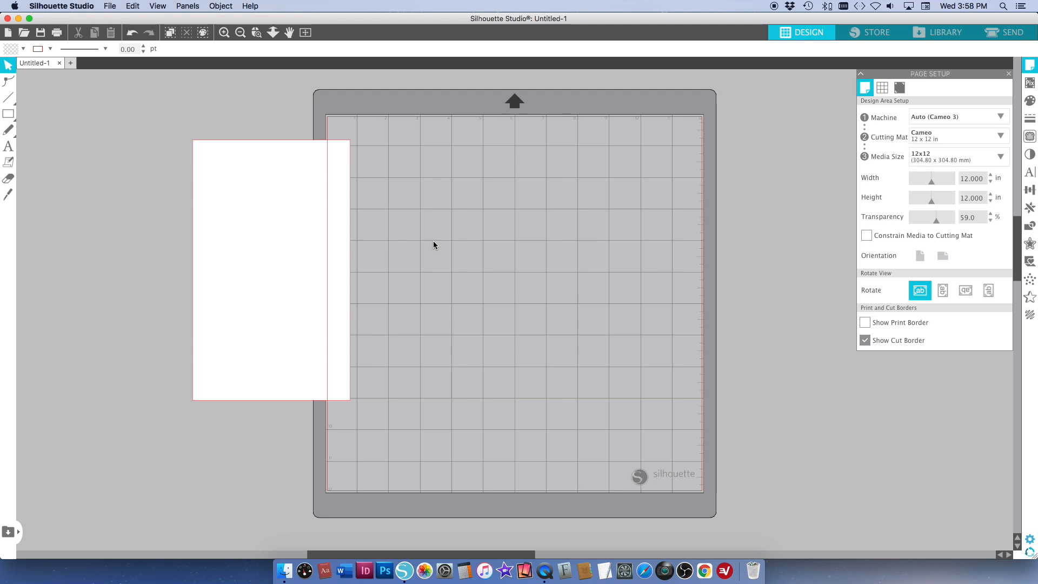
click(9, 146)
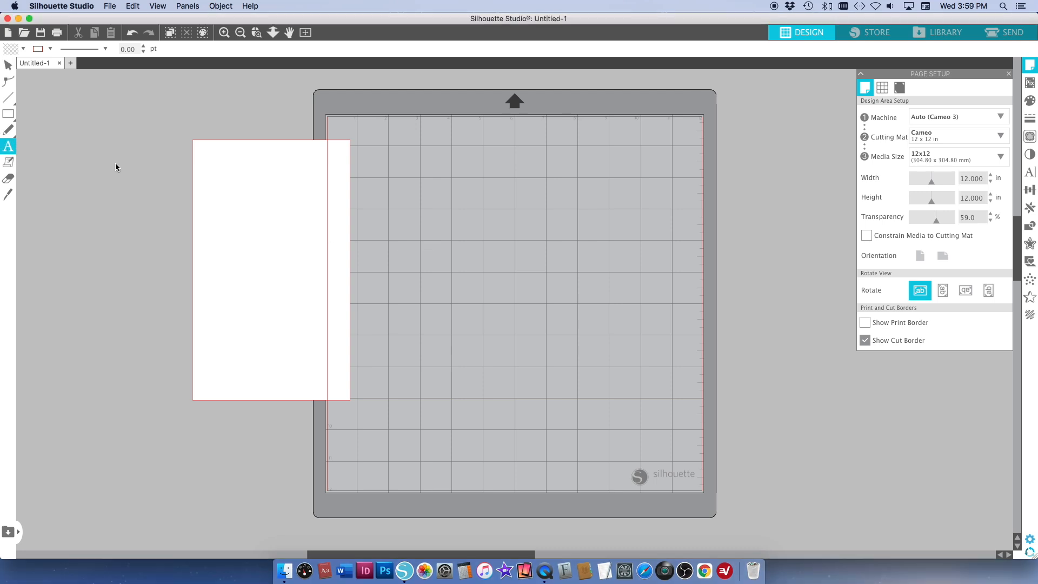
click(462, 225)
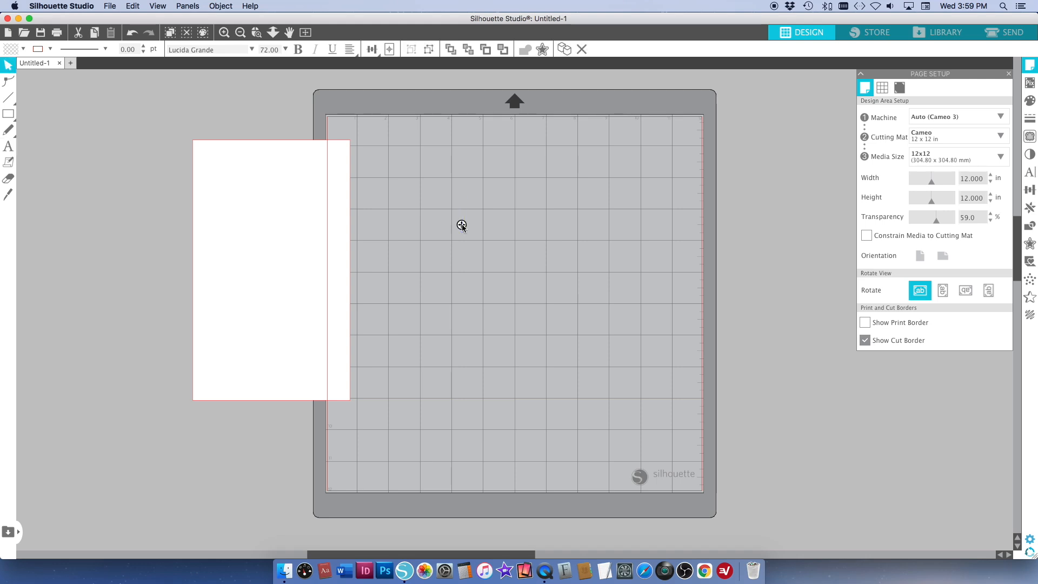
text(Naughty)
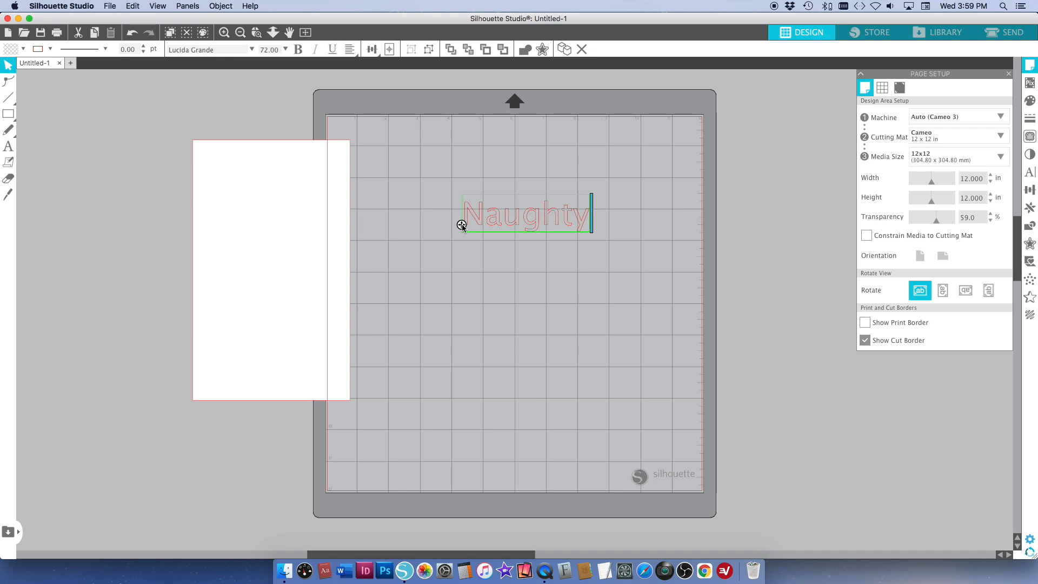
key(Return)
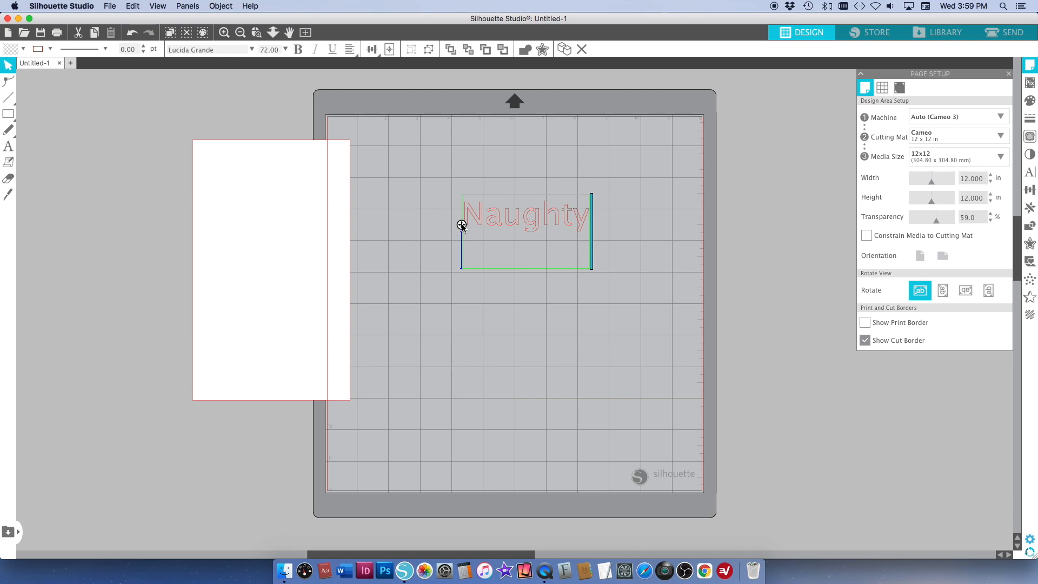
text(or nice?)
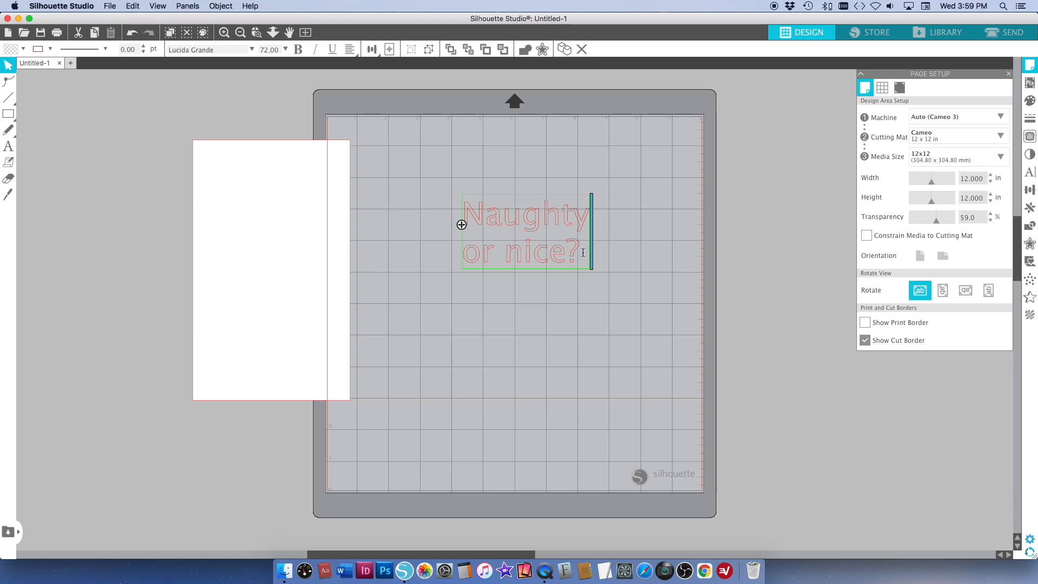
Change the font of the whole text to festivo letters No.1
drag(579, 260, 463, 208)
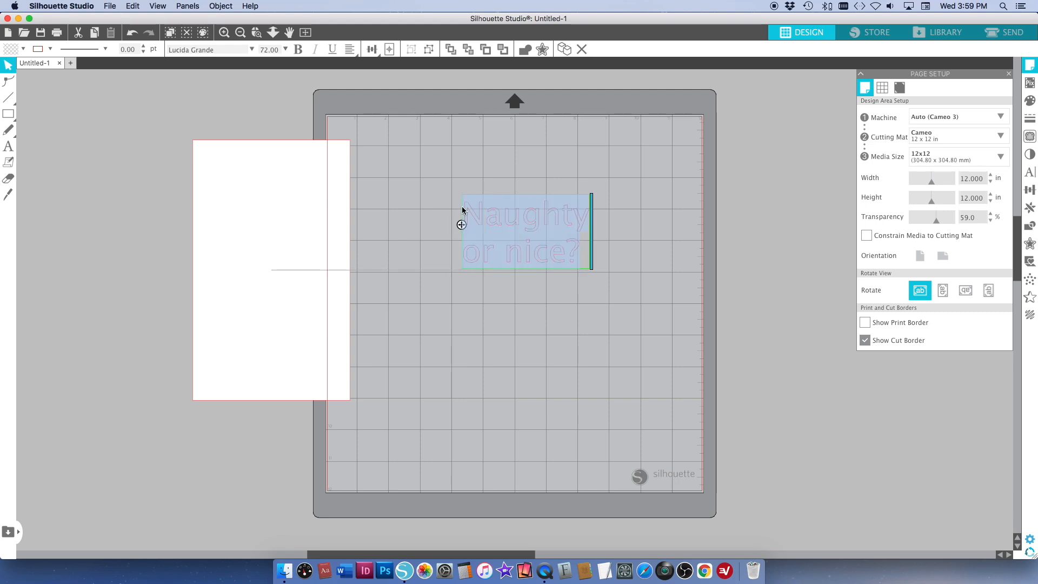
click(170, 49)
text(festivo letter)
key(Return)
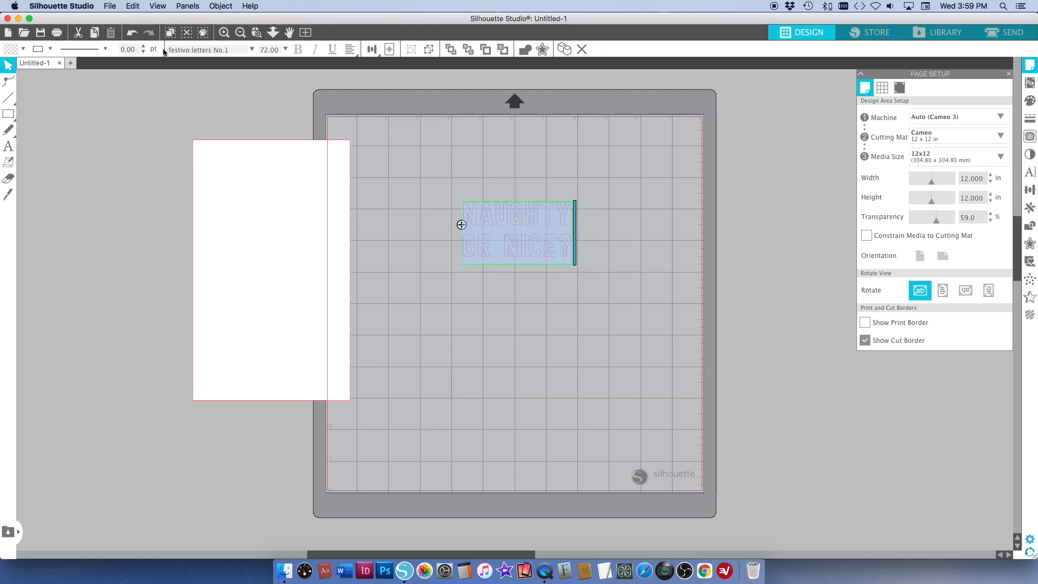
Enlarge the text, trying 288 pt and settling on a font size of 144 pt
click(285, 50)
scroll(288, 120, down, 4)
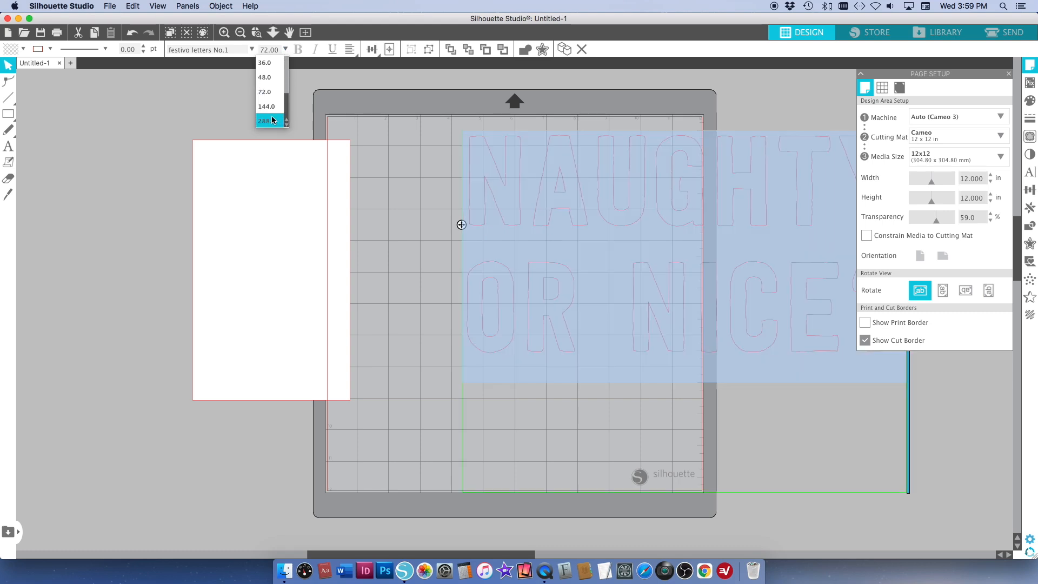
click(270, 120)
click(285, 50)
click(271, 107)
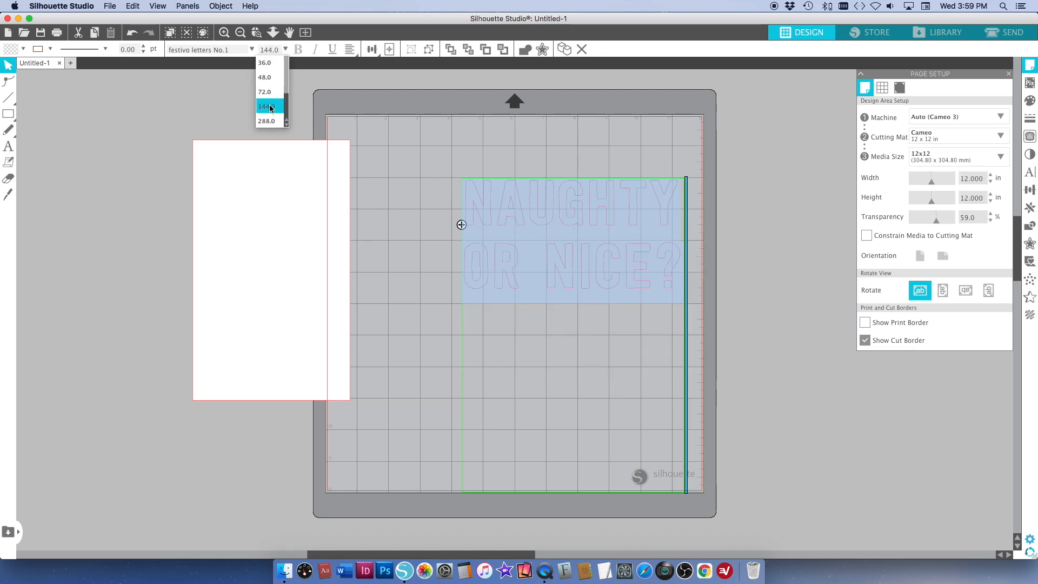
Fill the lettering with black and finish editing the text
click(23, 49)
click(21, 66)
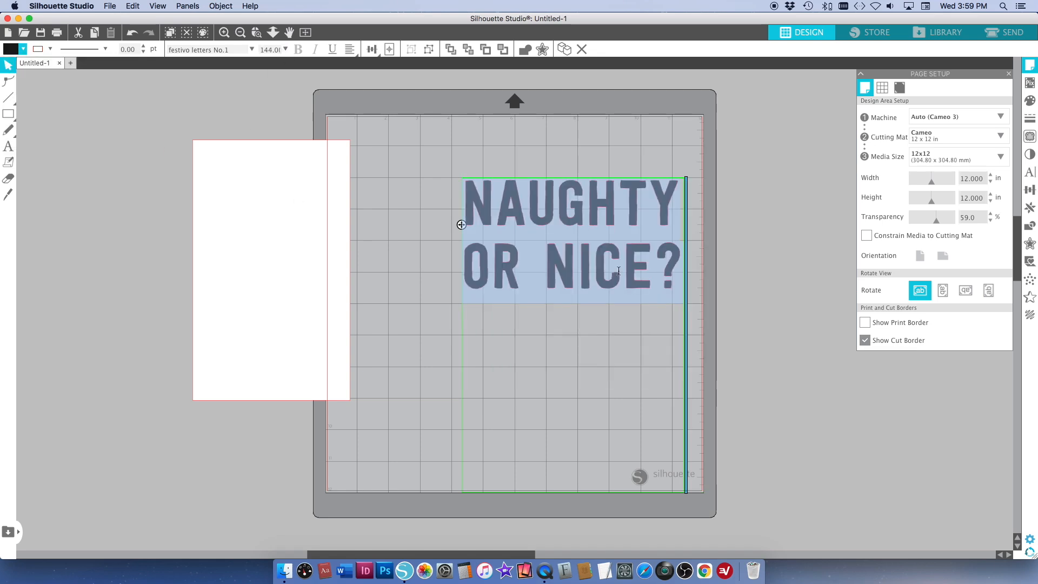
click(633, 356)
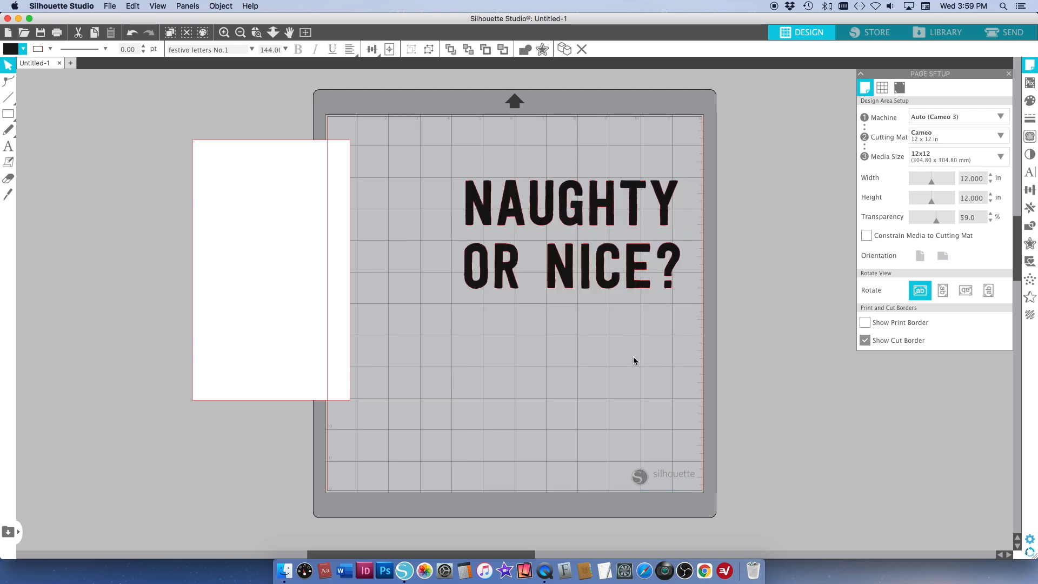
Tighten the text's character spacing to 90% and line spacing to 80%, with centered alignment
click(576, 261)
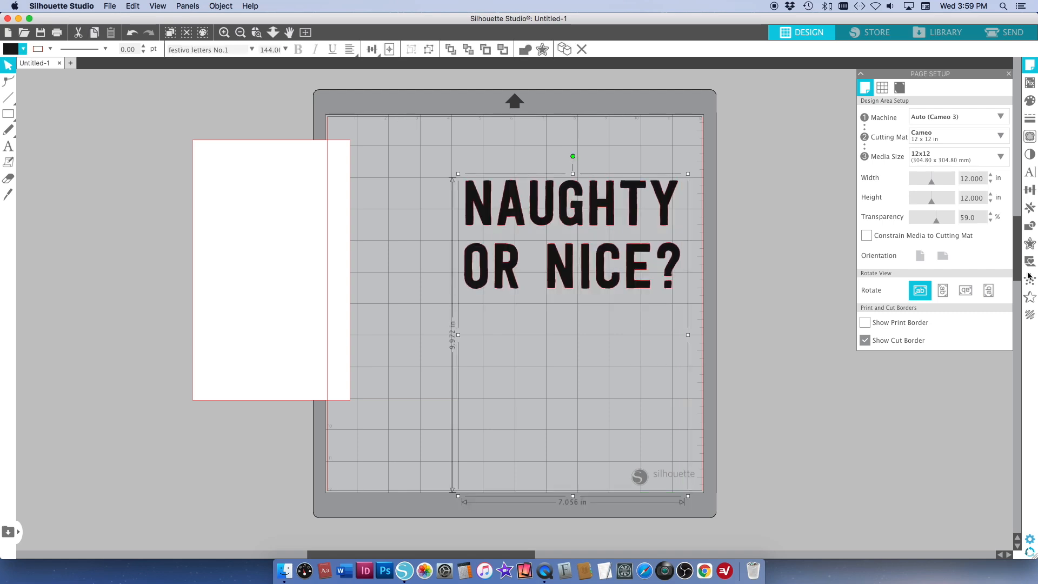
click(1031, 173)
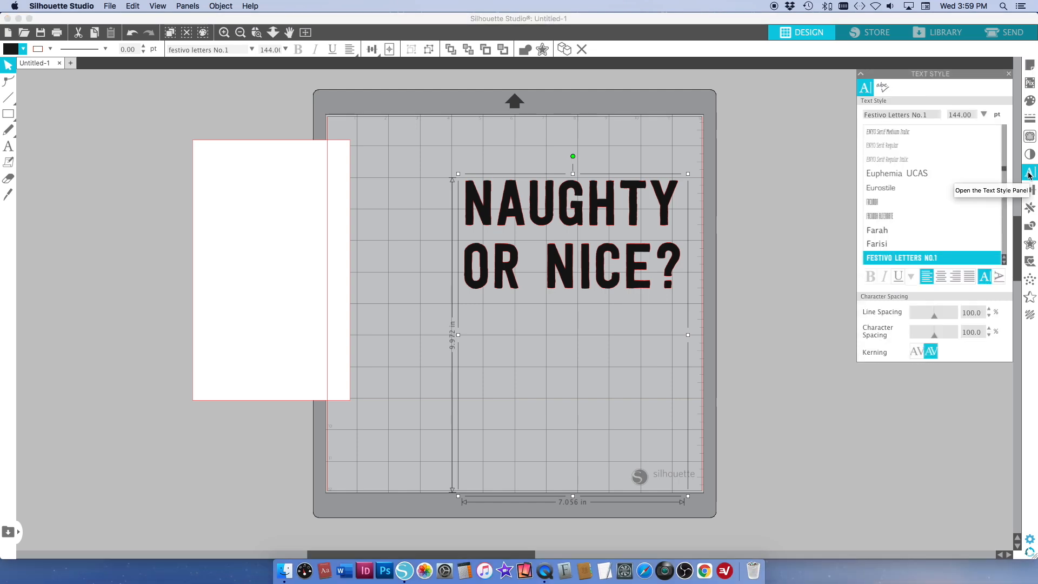
drag(933, 335, 932, 335)
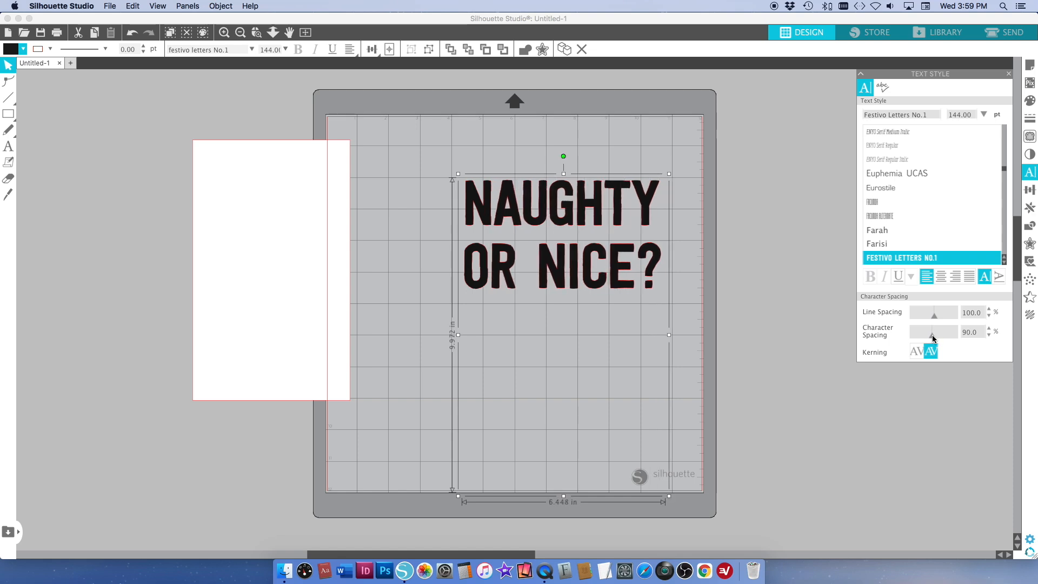
drag(932, 317, 930, 317)
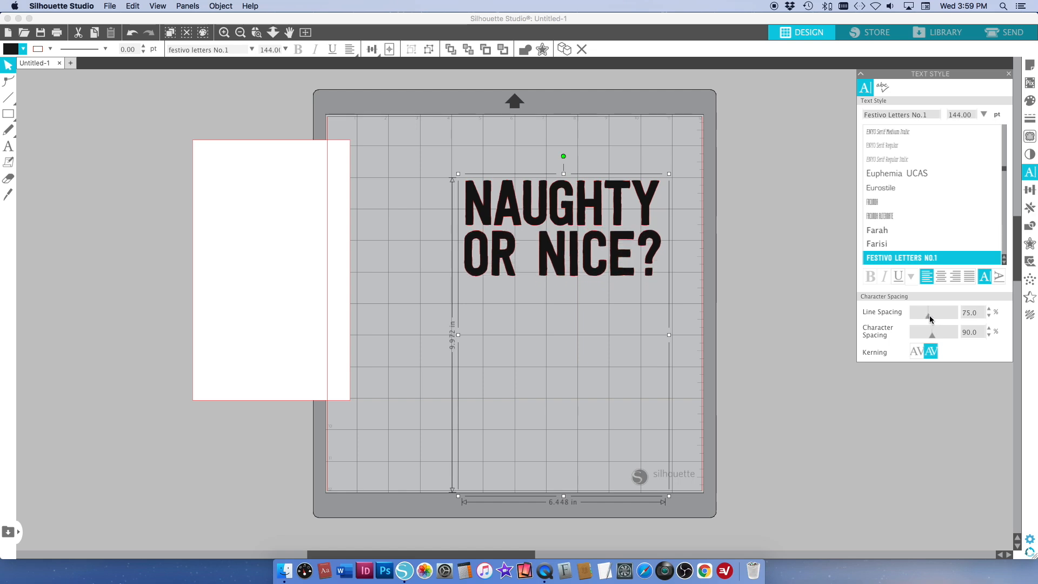
click(941, 276)
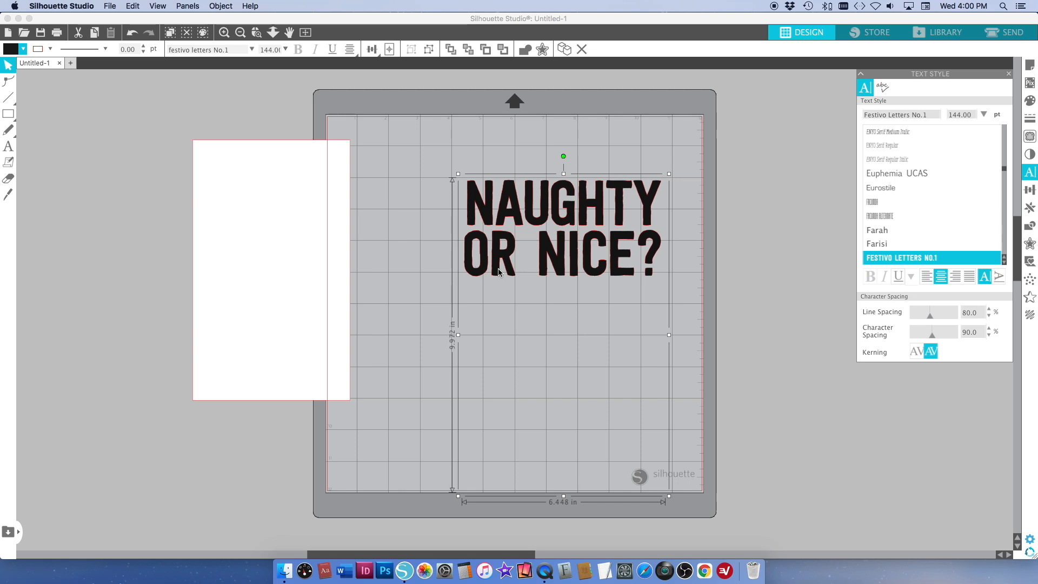
right_click(545, 221)
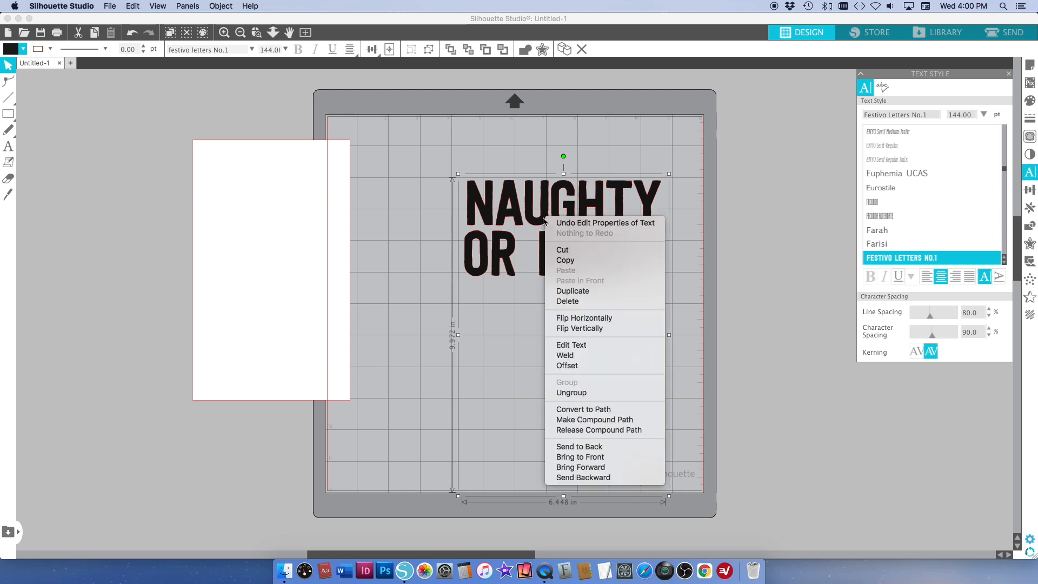
click(613, 429)
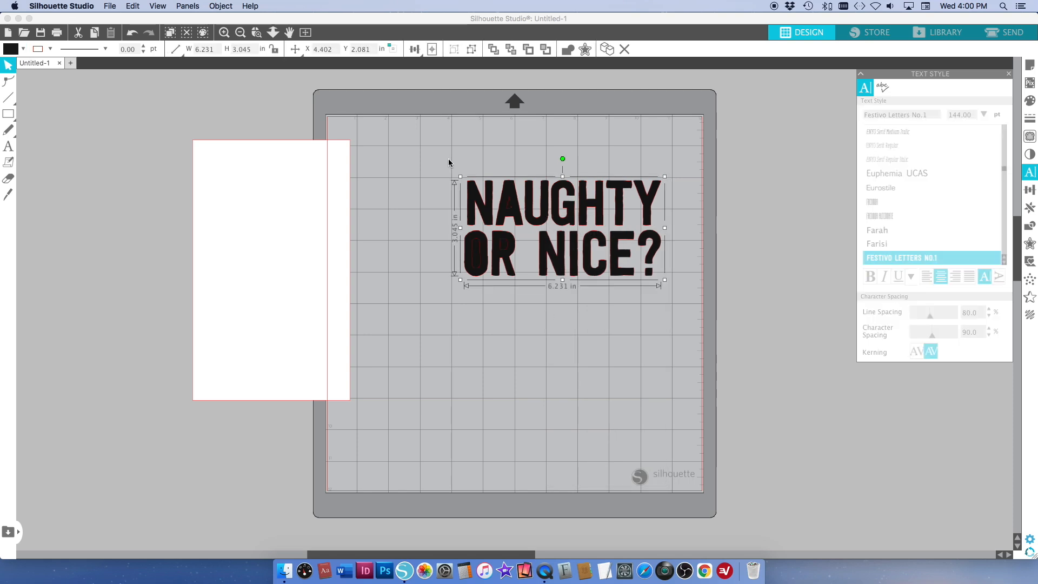
key(super+z)
Make the "Naughty or nice?" text a compound path
right_click(512, 199)
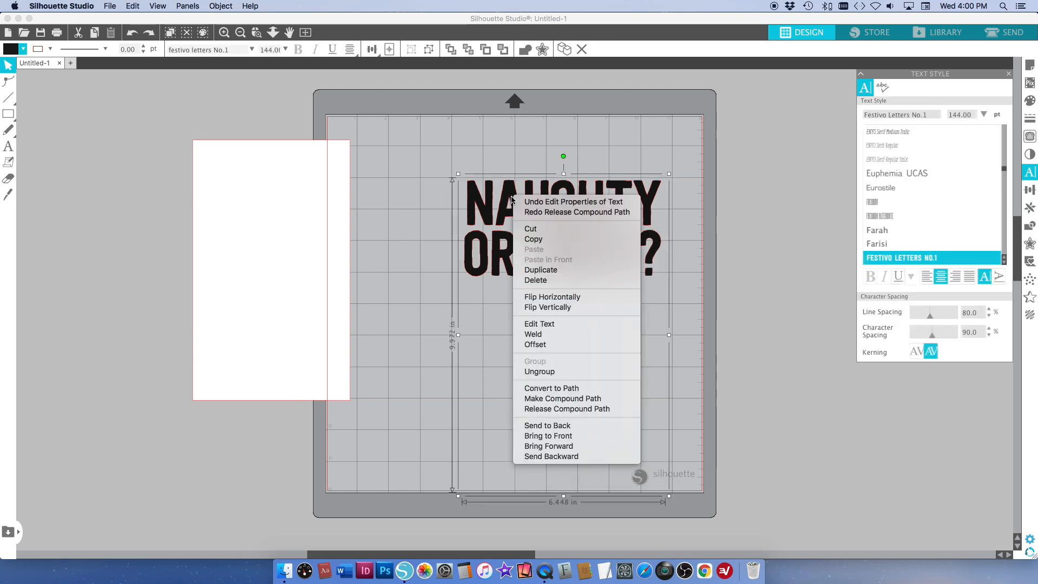
click(561, 399)
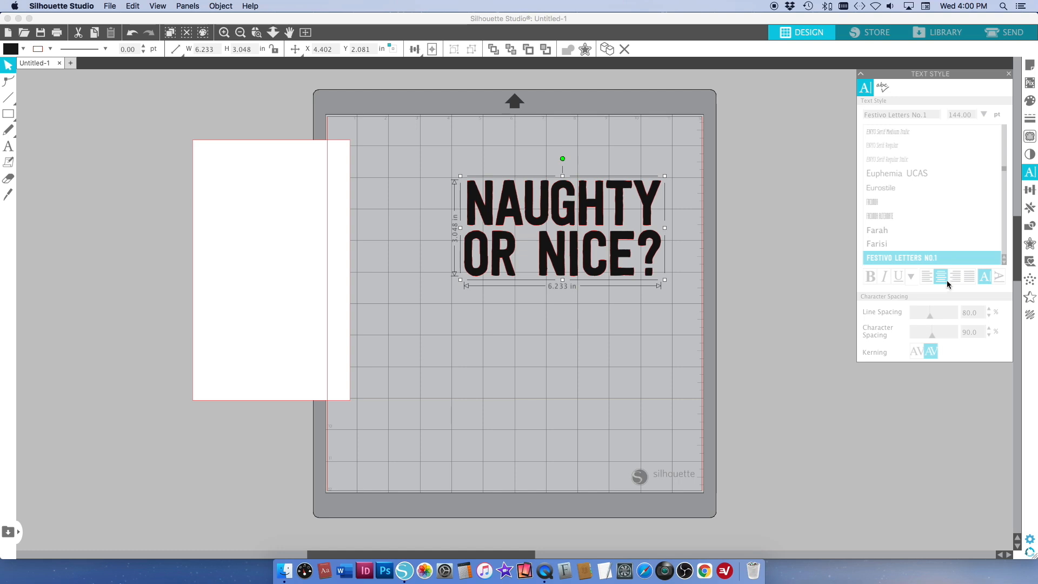
Move the white rectangle fully onto the mat and place the lettering over its upper half
drag(247, 231, 430, 231)
drag(553, 203, 461, 199)
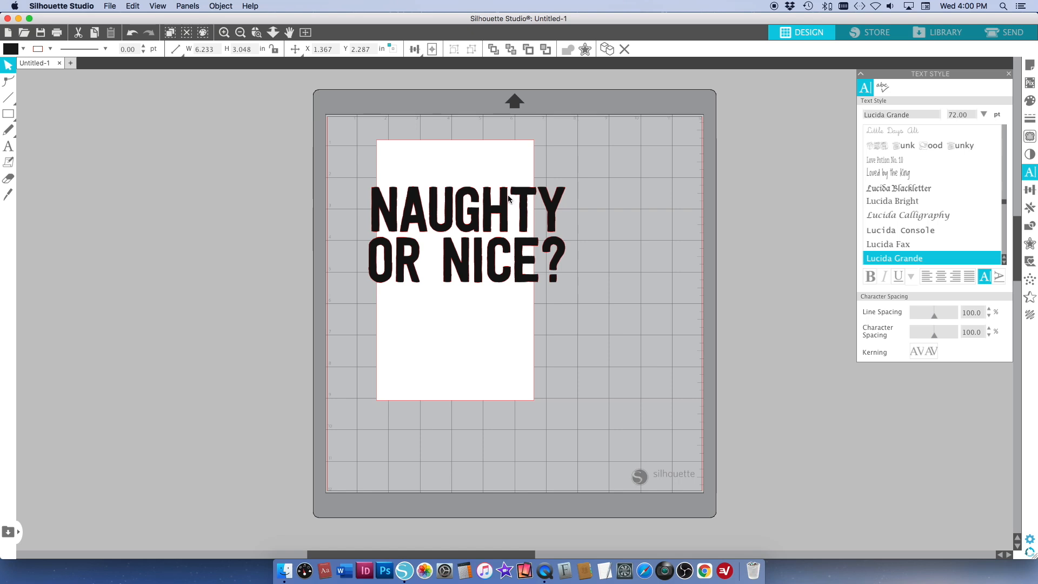
click(595, 210)
Scale the lettering down proportionally to about 4.71 in wide so it fits the rectangle's width
click(504, 215)
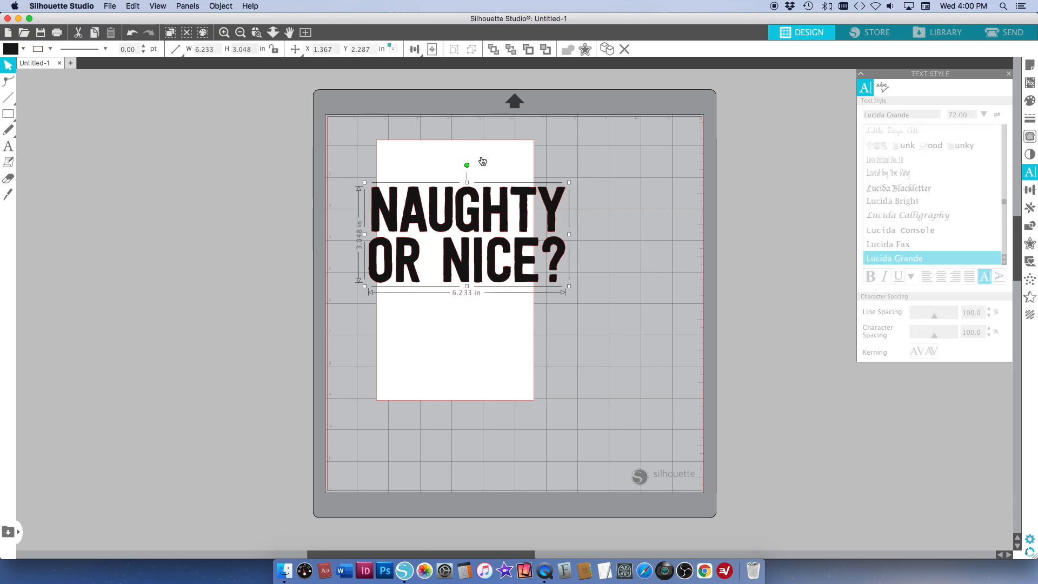
drag(569, 286, 540, 251)
drag(365, 269, 379, 263)
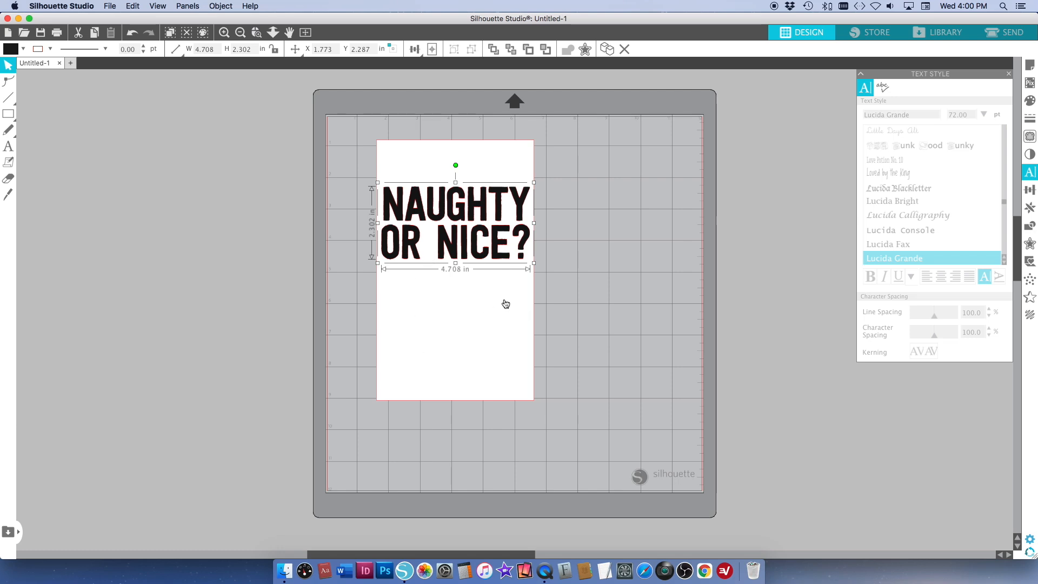
Tilt the lettering slightly counterclockwise and enlarge it to about 4.96 in wide so its outer letters overlap both side edges of the rectangle
drag(453, 165, 448, 202)
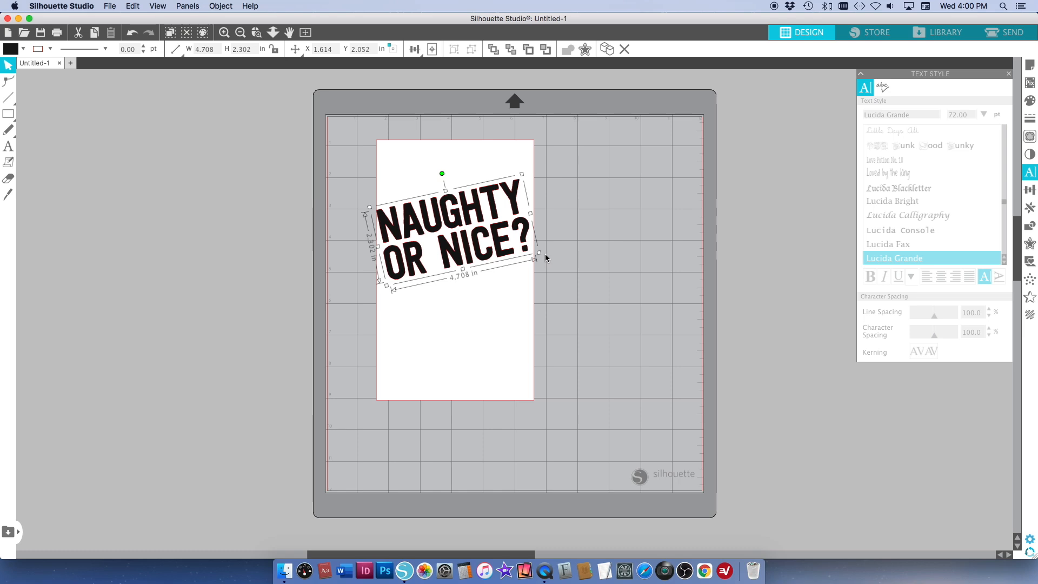
drag(442, 174, 441, 174)
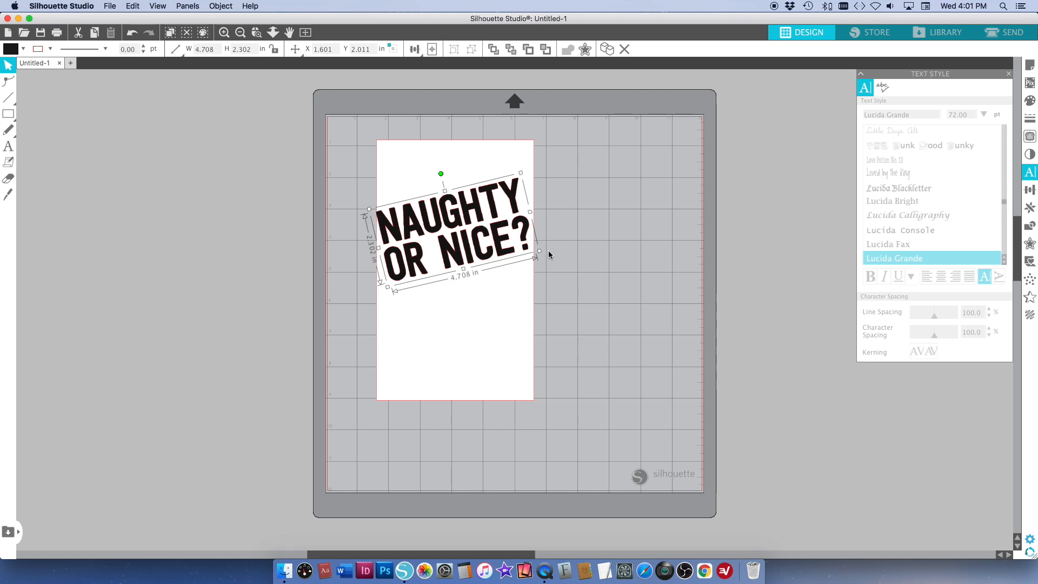
drag(539, 251, 545, 253)
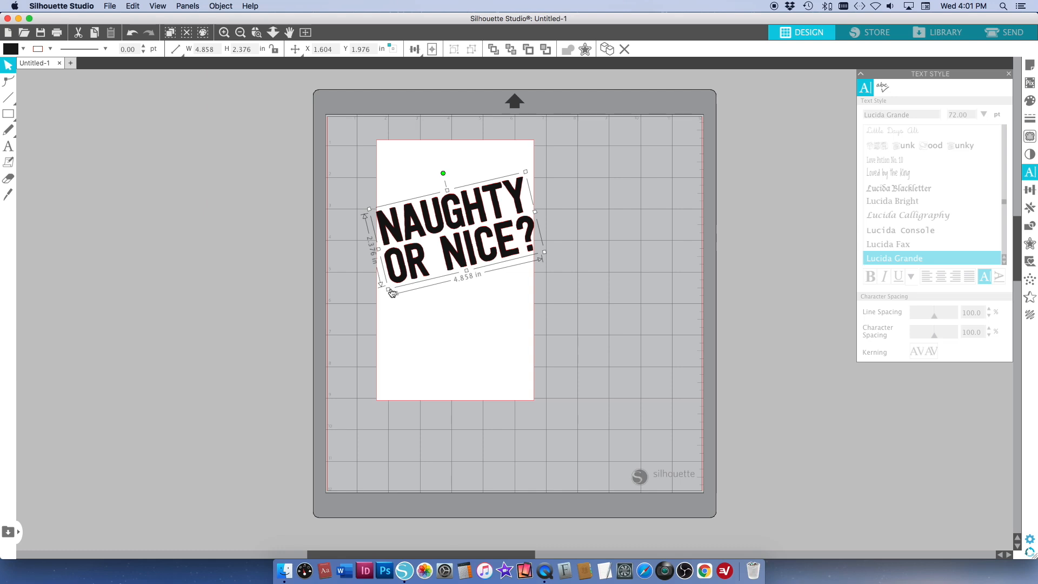
drag(389, 288, 387, 292)
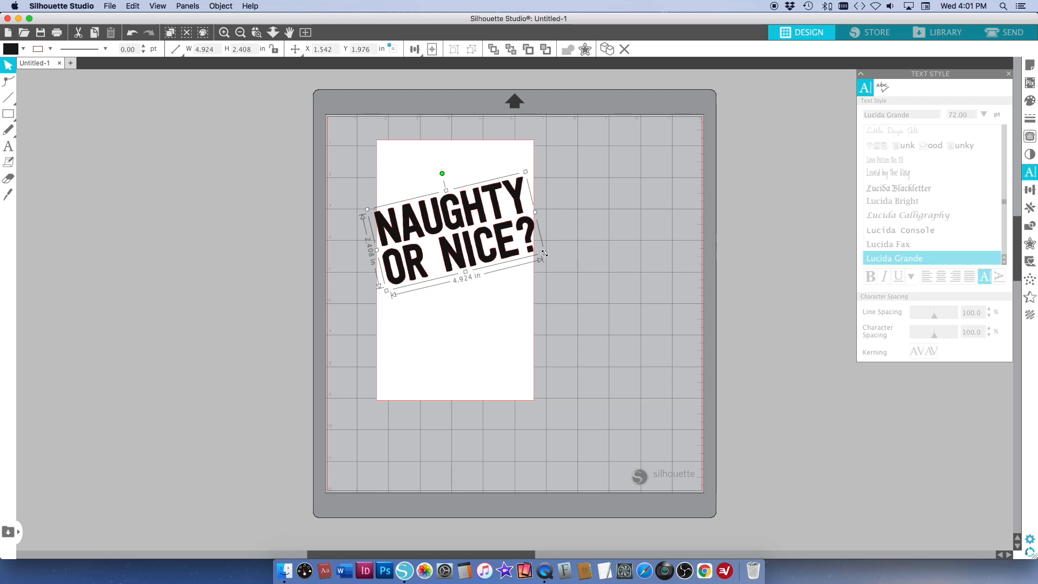
drag(544, 256, 546, 257)
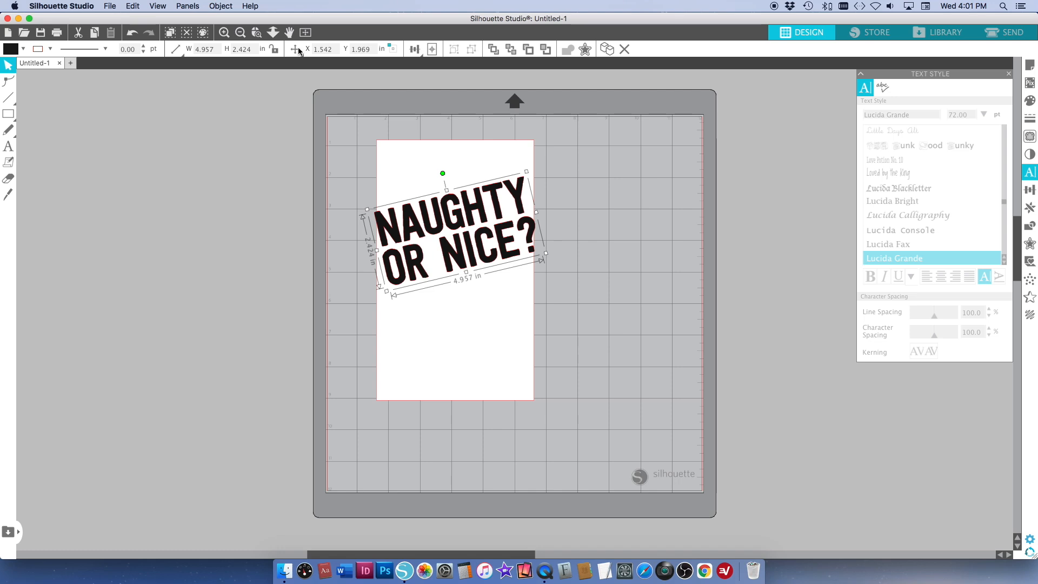
click(256, 32)
drag(350, 174, 571, 294)
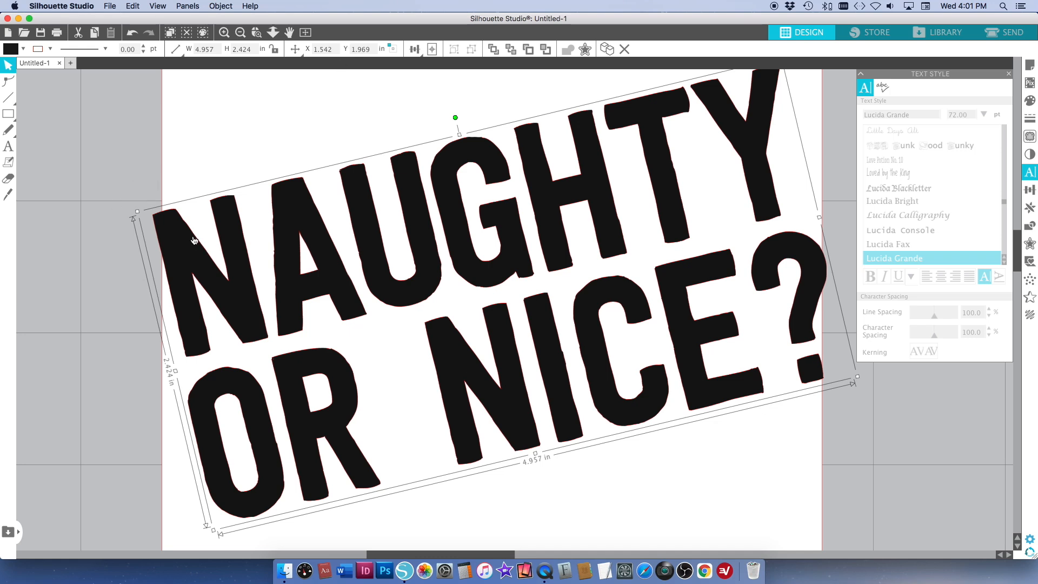
click(306, 32)
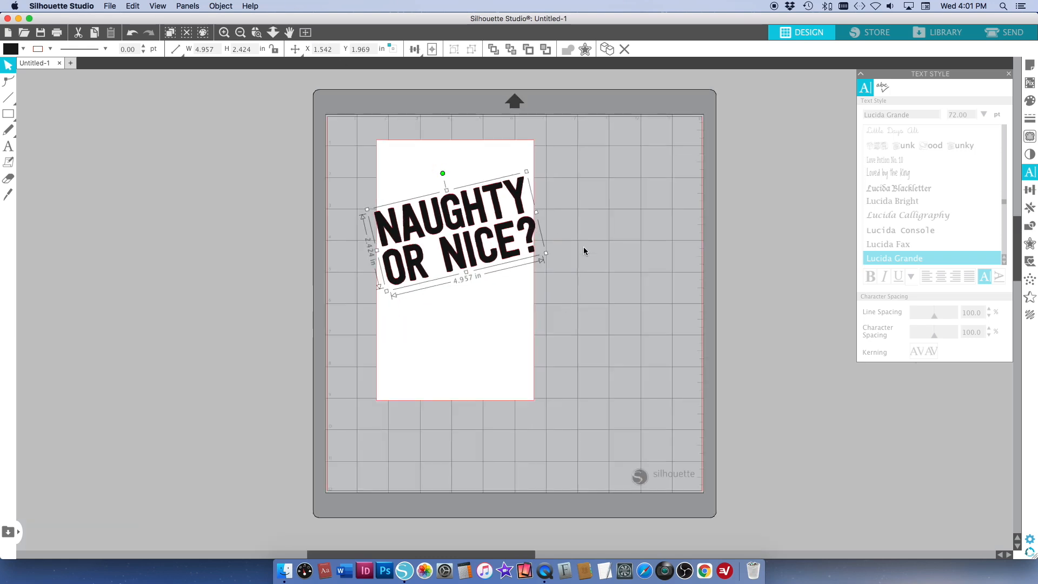
Subtract the "Naughty or nice?" lettering from the white rectangle so the letters are cut out of it
click(525, 228)
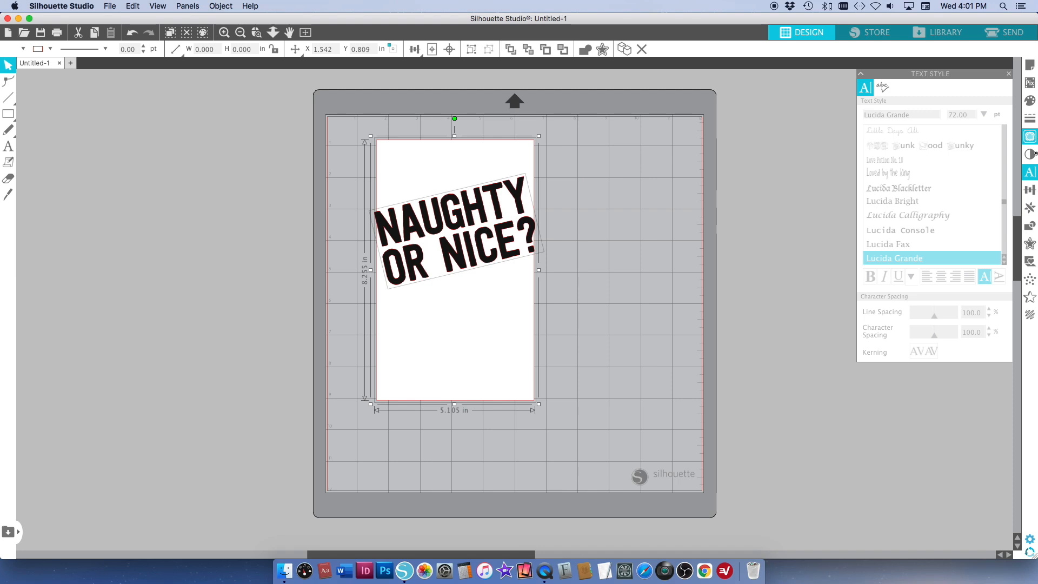
click(1030, 226)
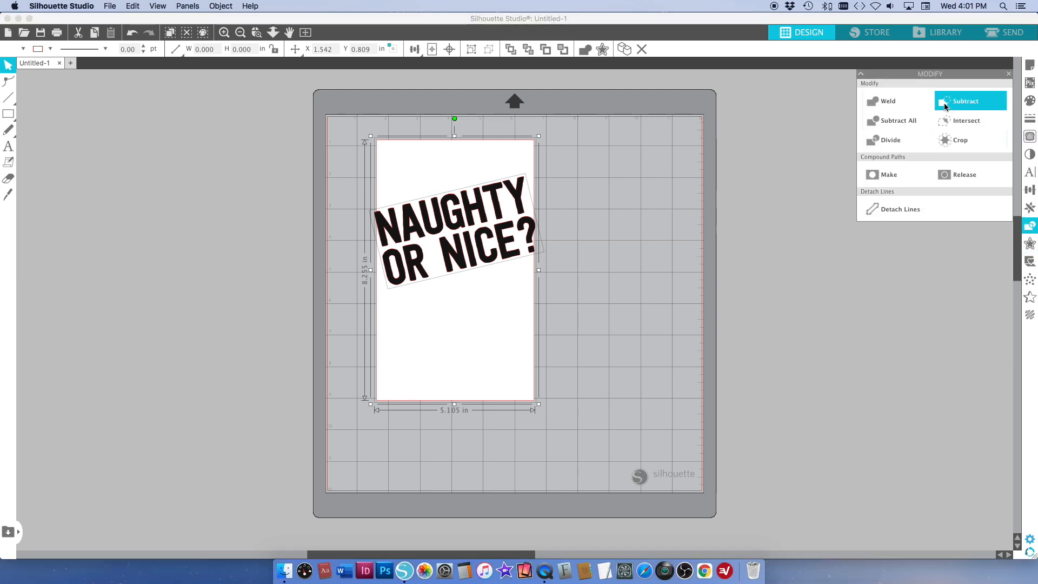
click(945, 103)
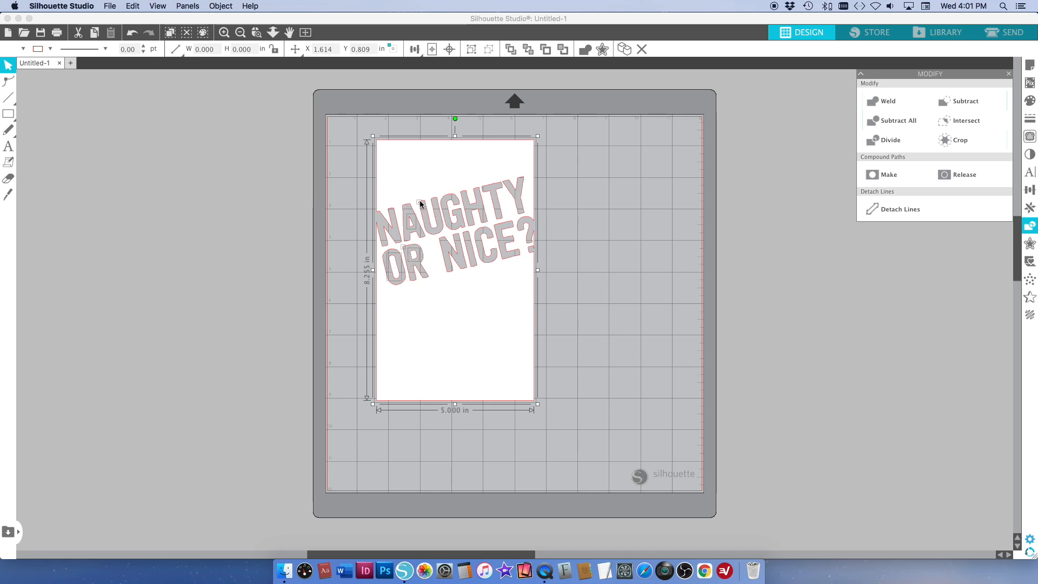
Delete the two tiny stray fragments left at the upper corners of the U in "Naughty" and the R in "or"
click(257, 33)
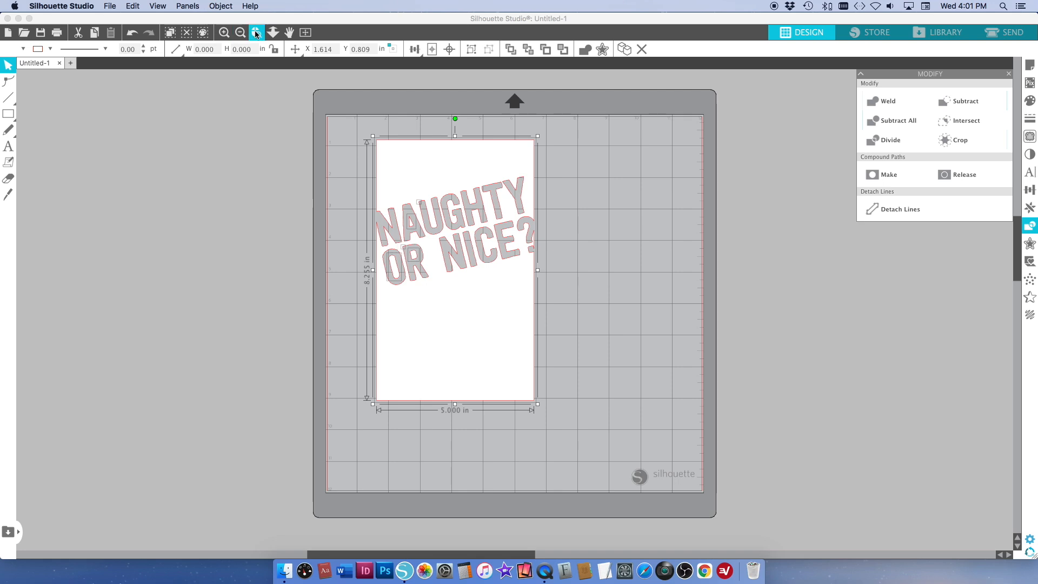
drag(369, 195, 463, 285)
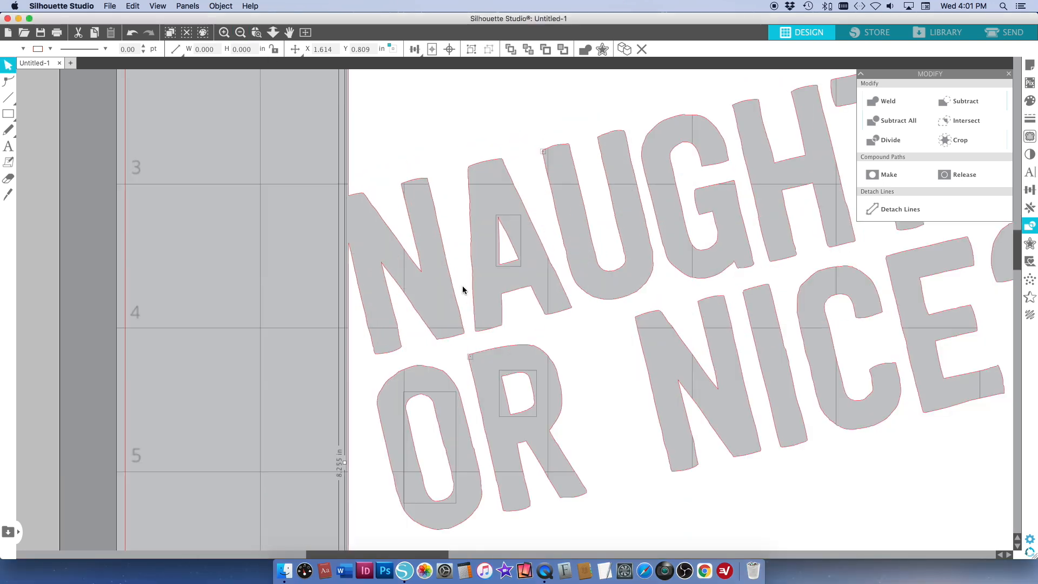
click(306, 172)
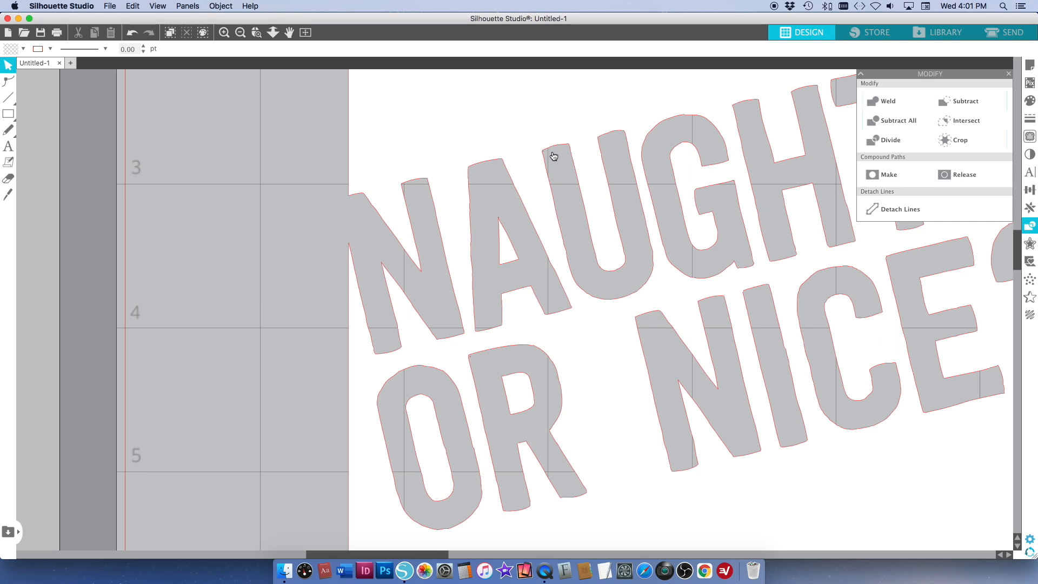
drag(545, 156, 544, 155)
key(super+z)
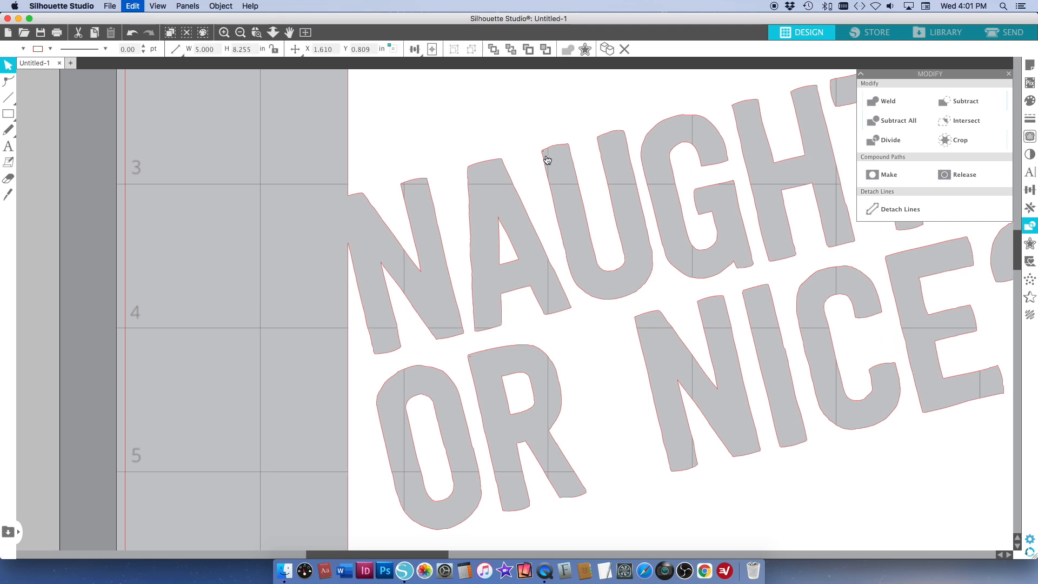
click(545, 155)
key(Delete)
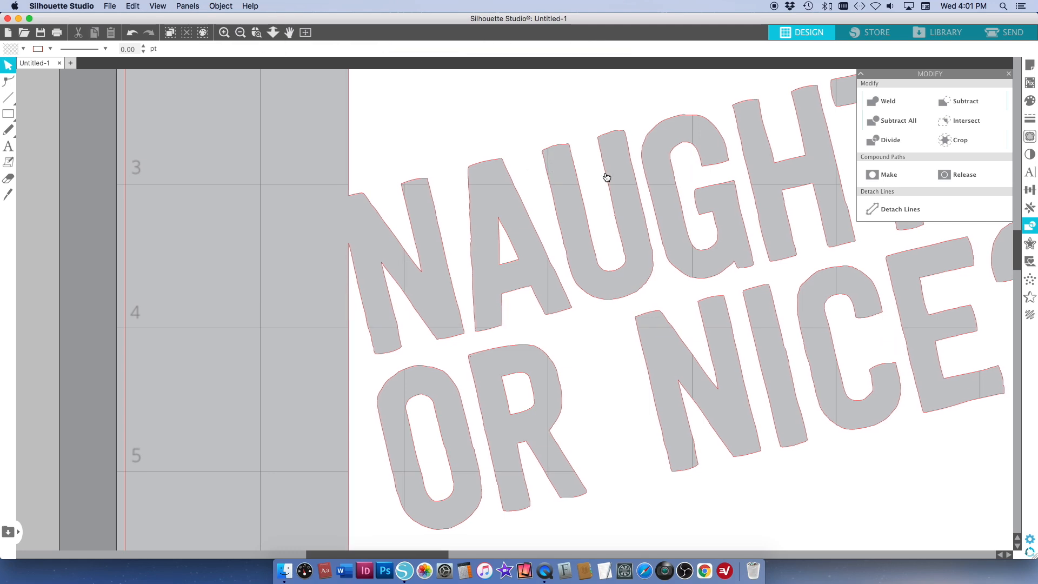
click(470, 359)
key(Delete)
Move the rectangle with the cut-out lettering into the upper-left corner of the mat's cutting area and deselect it
click(307, 33)
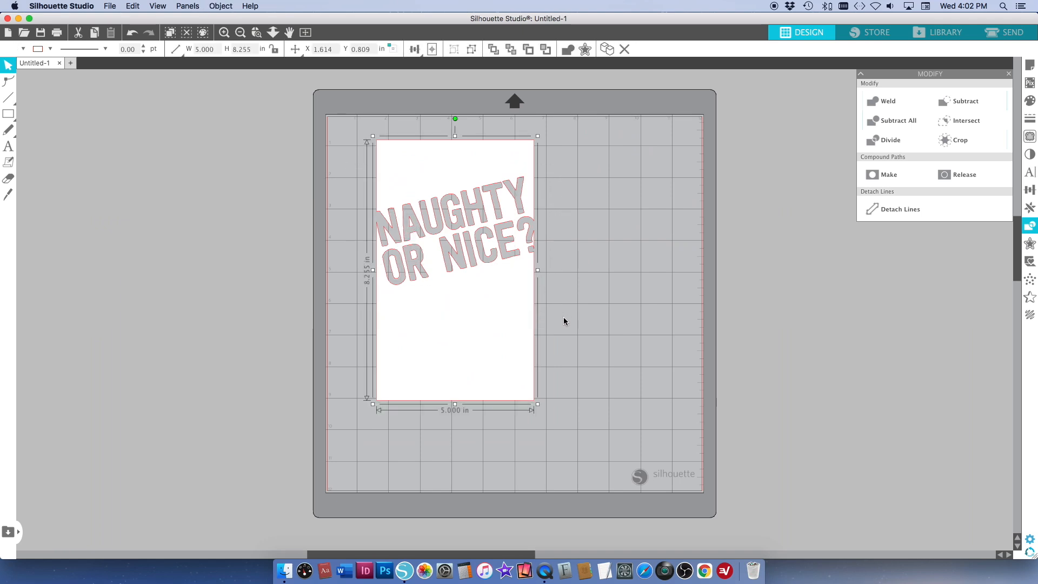
drag(472, 167, 429, 147)
click(573, 313)
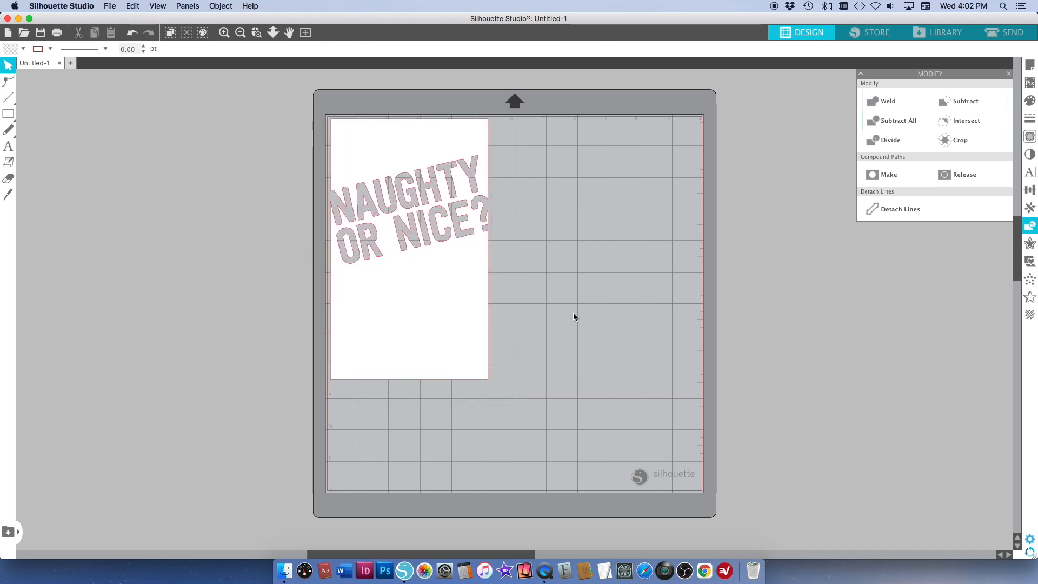